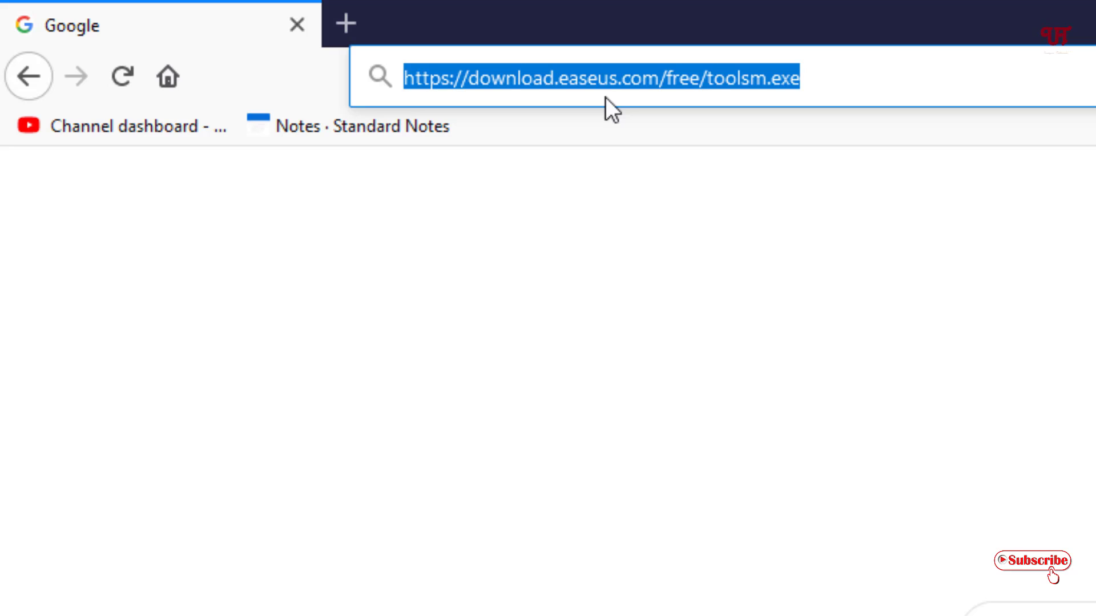
# Step: Visit the EaseUS link in Firefox and save the 8.7 MB toolsm.exe download
pyautogui.click(816, 78)
pyautogui.moveTo(805, 78); pyautogui.dragTo(325, 53)
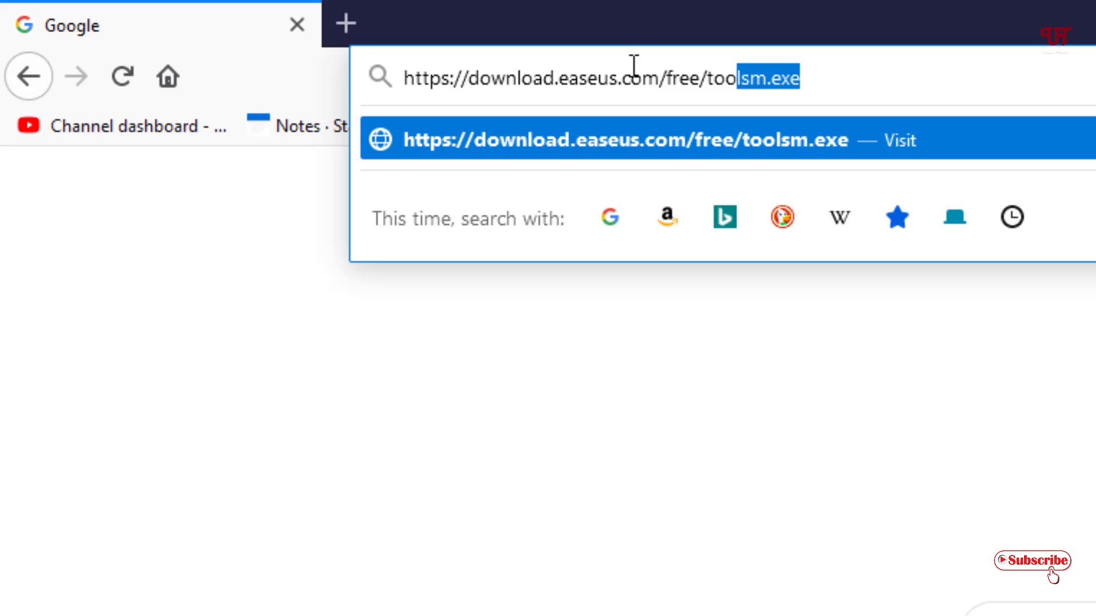
pyautogui.rightClick(519, 84)
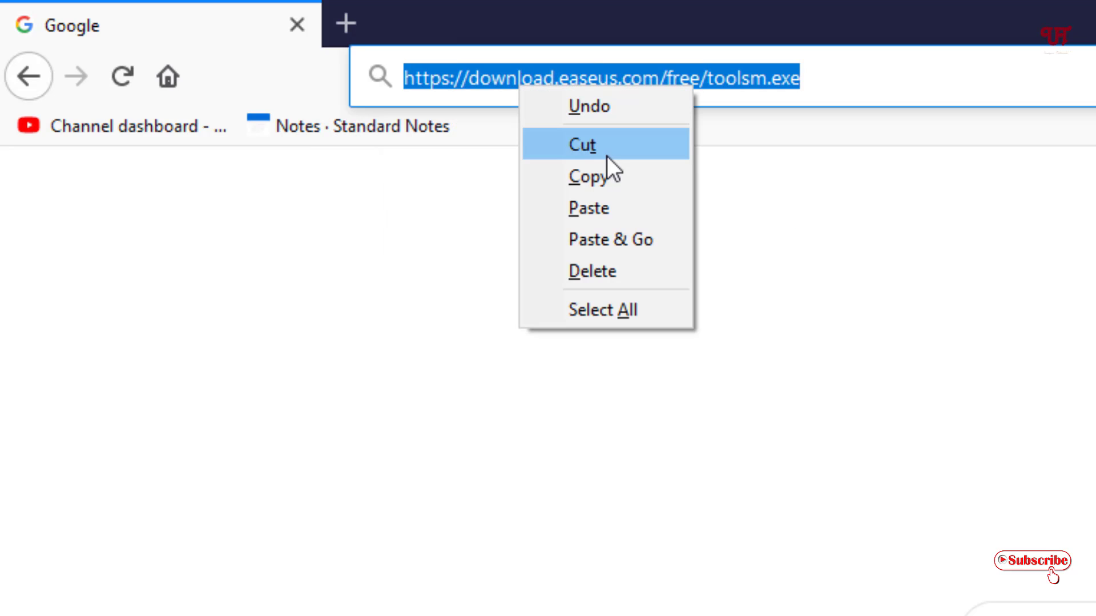
pyautogui.click(588, 176)
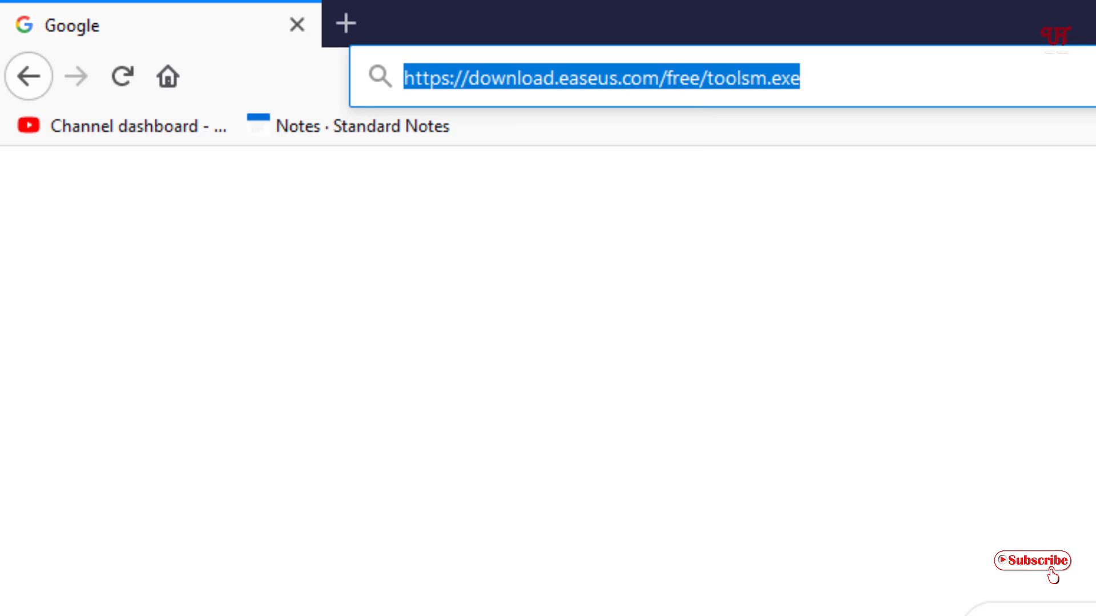
pyautogui.press('Return')
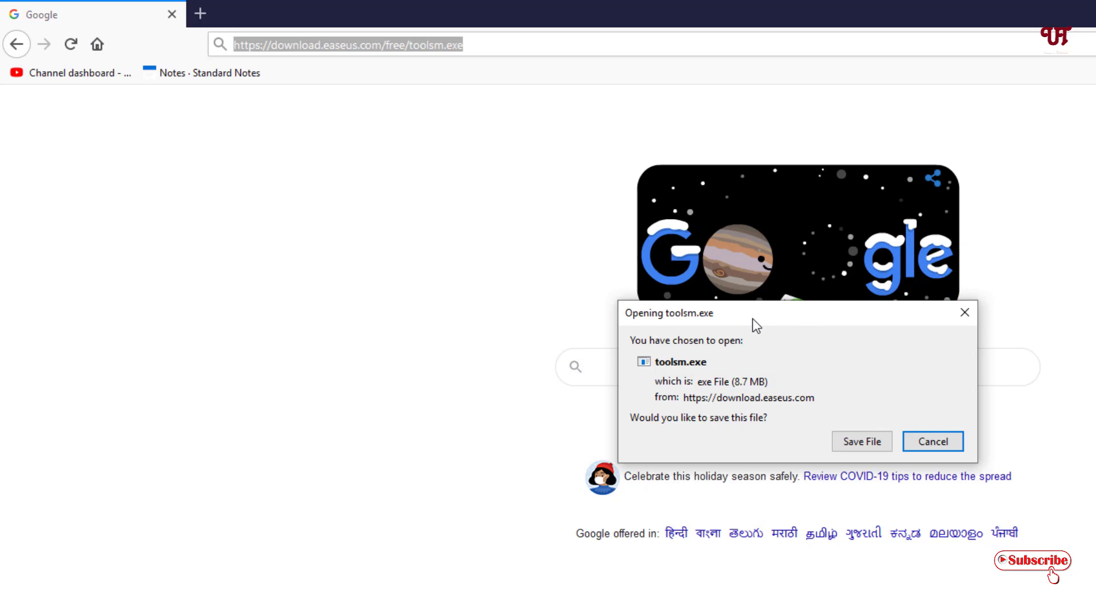
pyautogui.moveTo(752, 317); pyautogui.dragTo(453, 267)
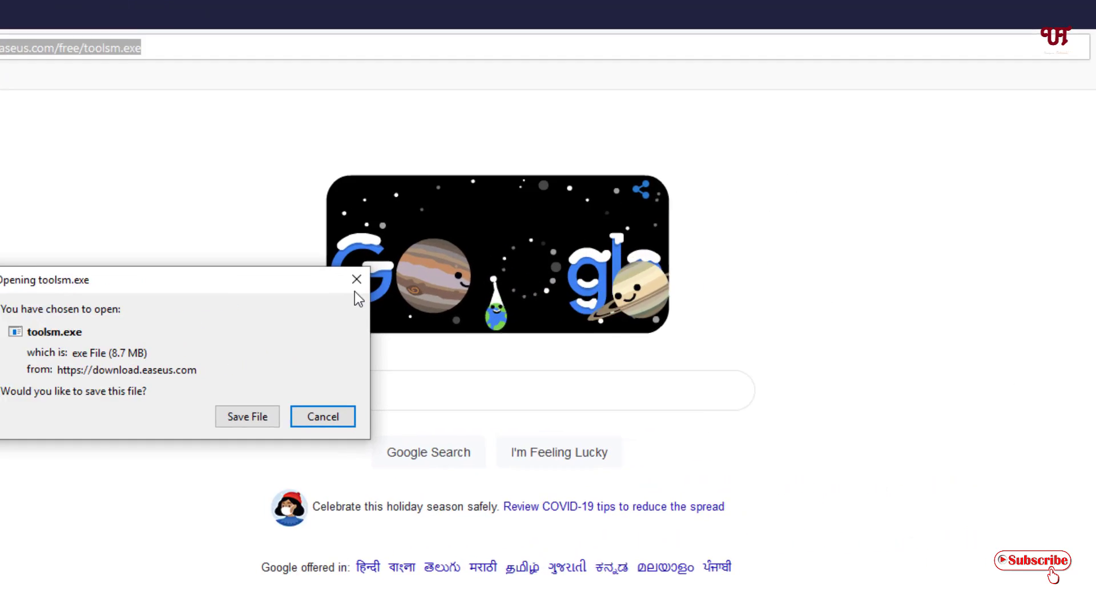
pyautogui.click(563, 392)
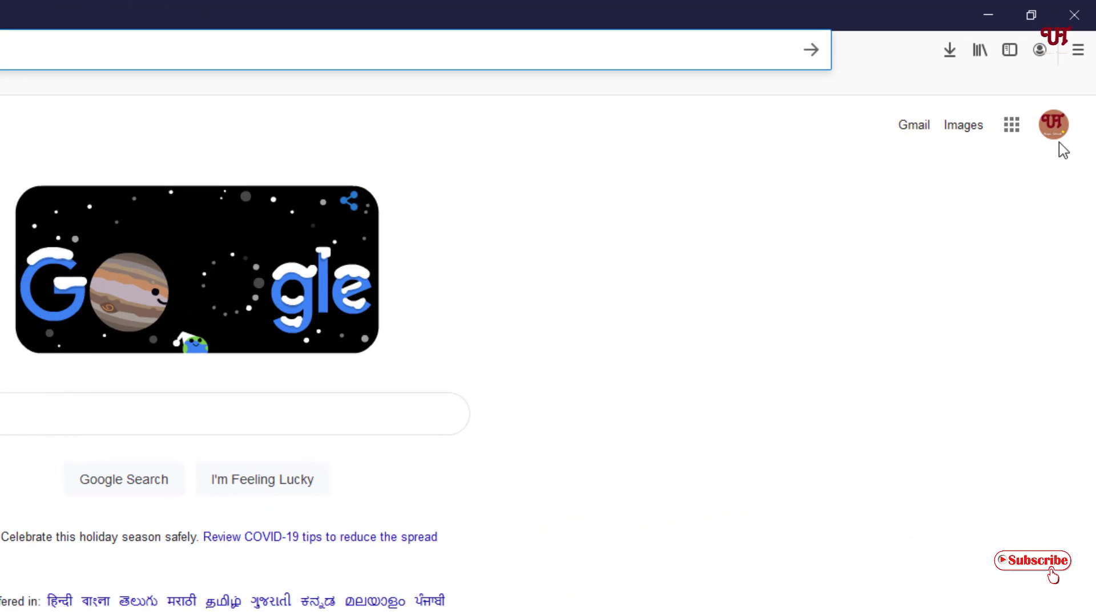
# Step: Open the Downloads folder holding toolsm.exe, close Firefox, and run the toolsm installer
pyautogui.click(948, 51)
pyautogui.click(933, 93)
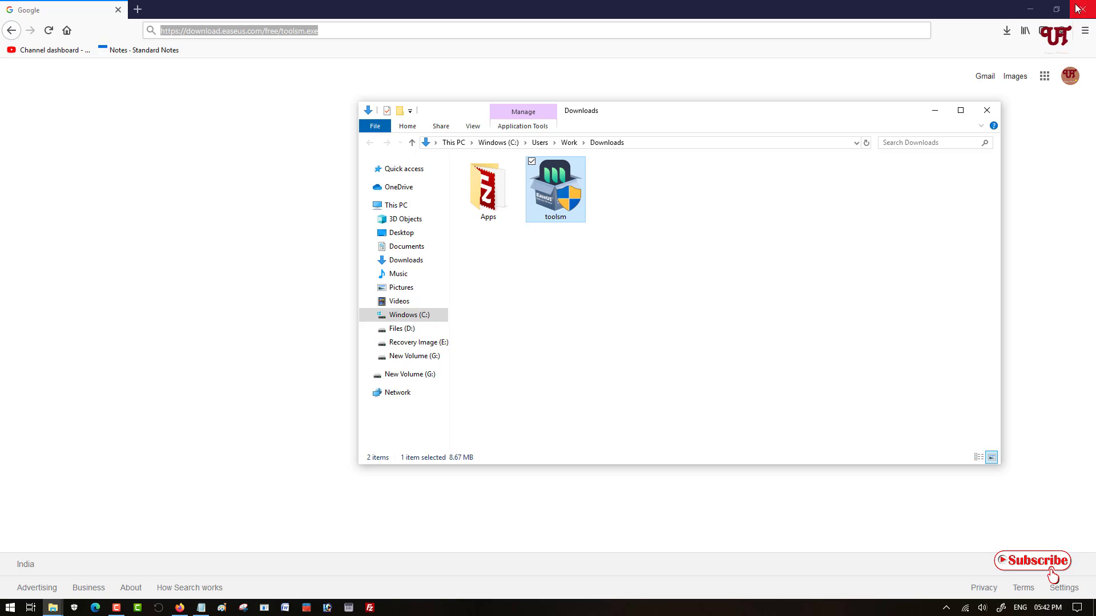
pyautogui.click(1079, 9)
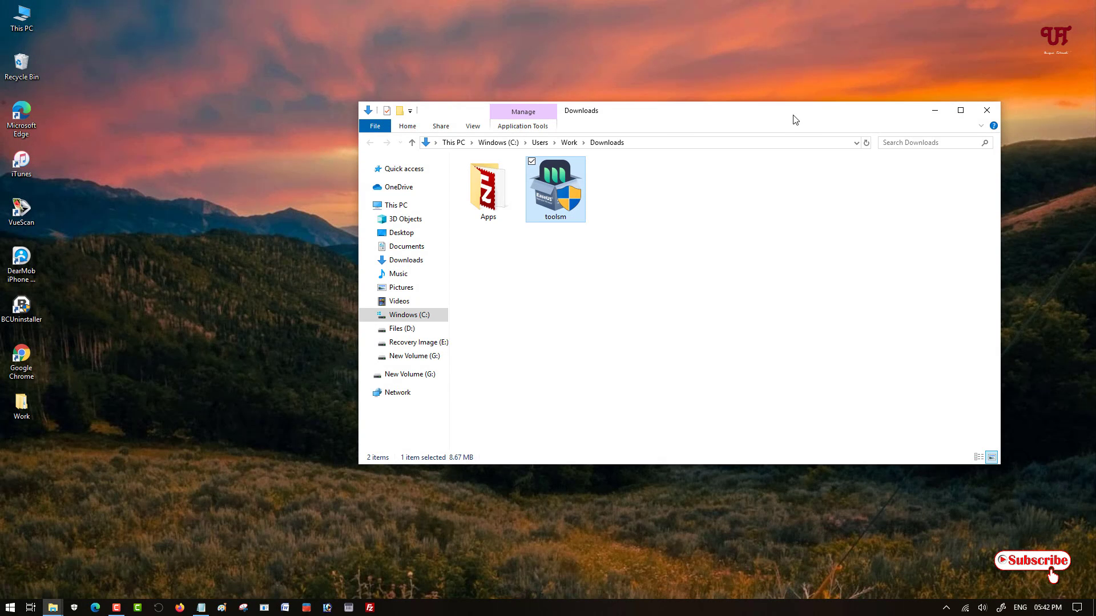
pyautogui.moveTo(794, 120); pyautogui.dragTo(746, 107)
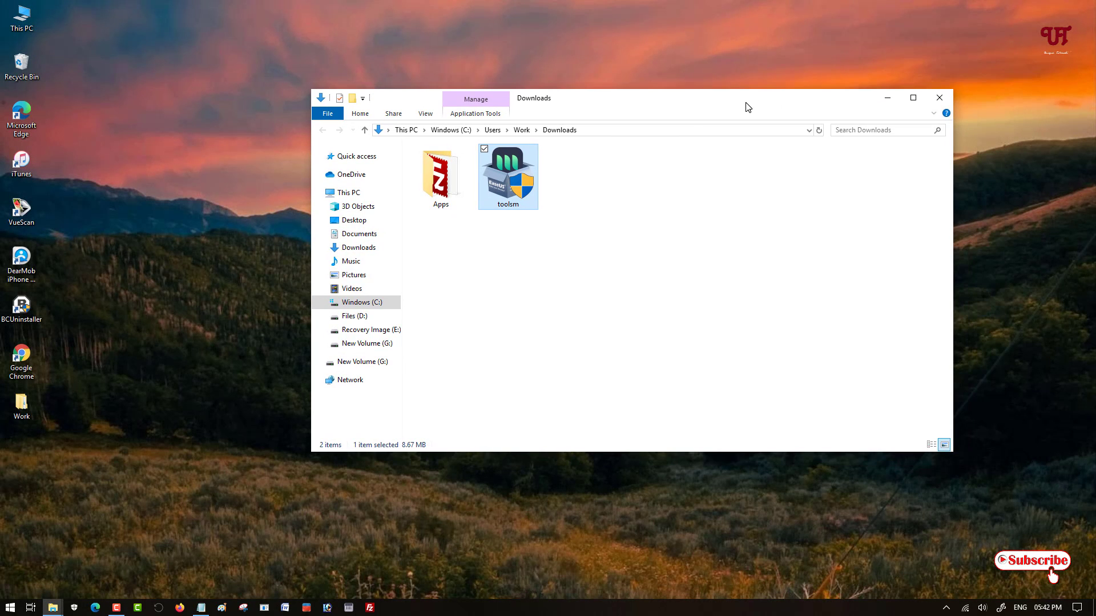
pyautogui.doubleClick(514, 190)
# Step: Install EaseUS Tools M Beta to the completion page, keeping Launch EaseUS Tools M Beta ticked
pyautogui.click(942, 102)
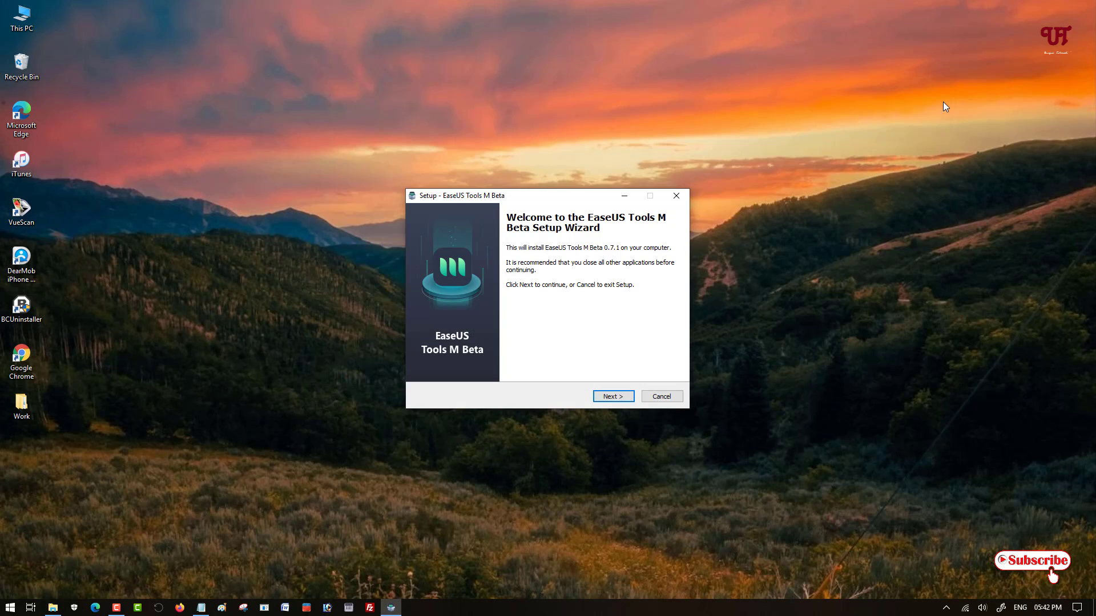
pyautogui.click(613, 397)
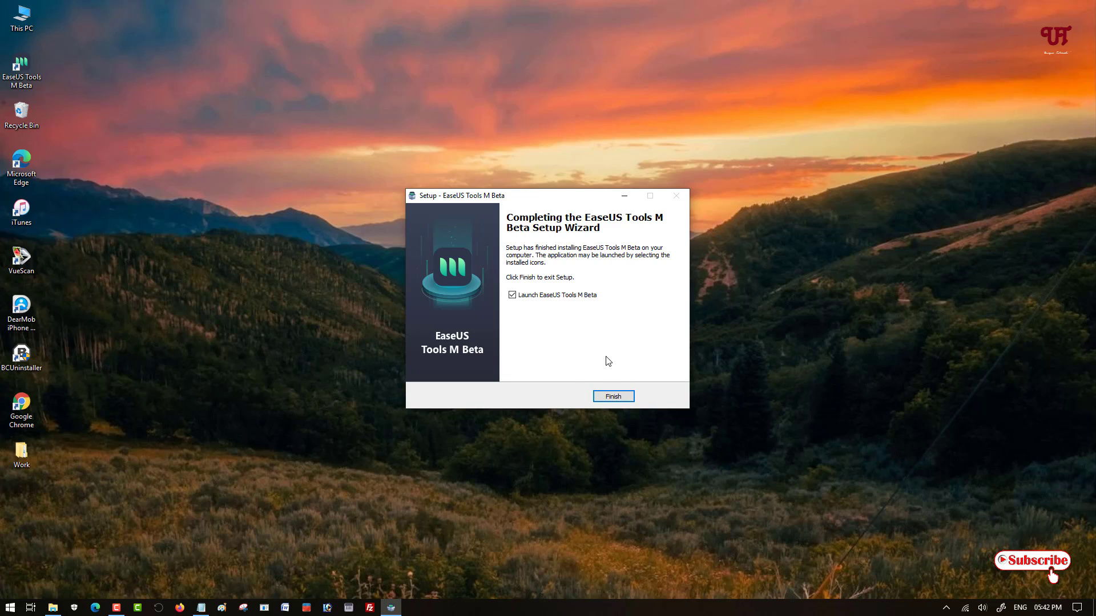
pyautogui.moveTo(22, 73); pyautogui.dragTo(111, 517)
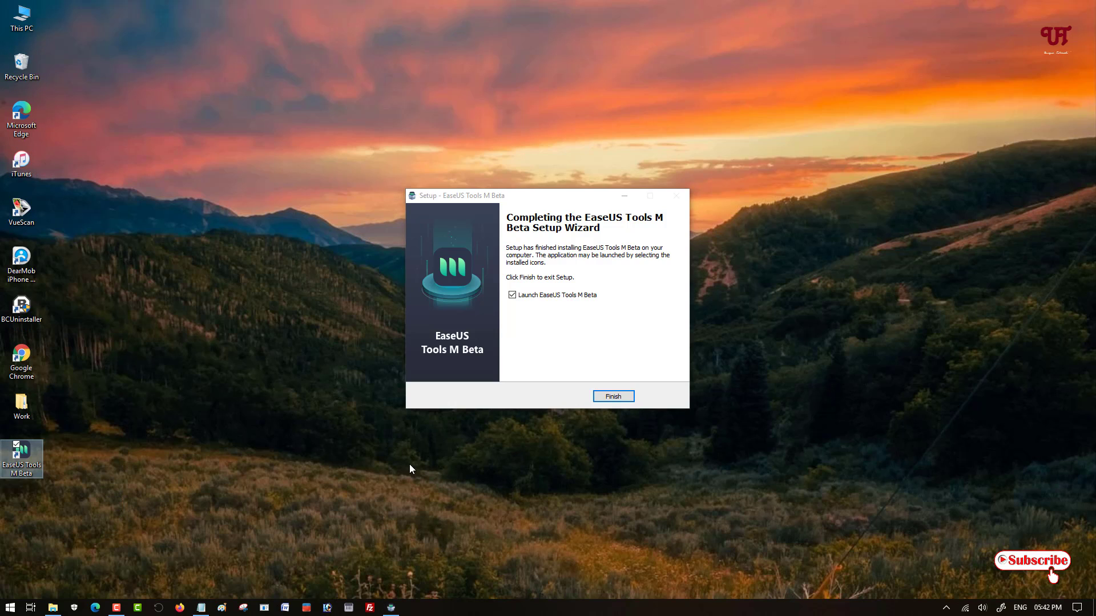
pyautogui.click(551, 317)
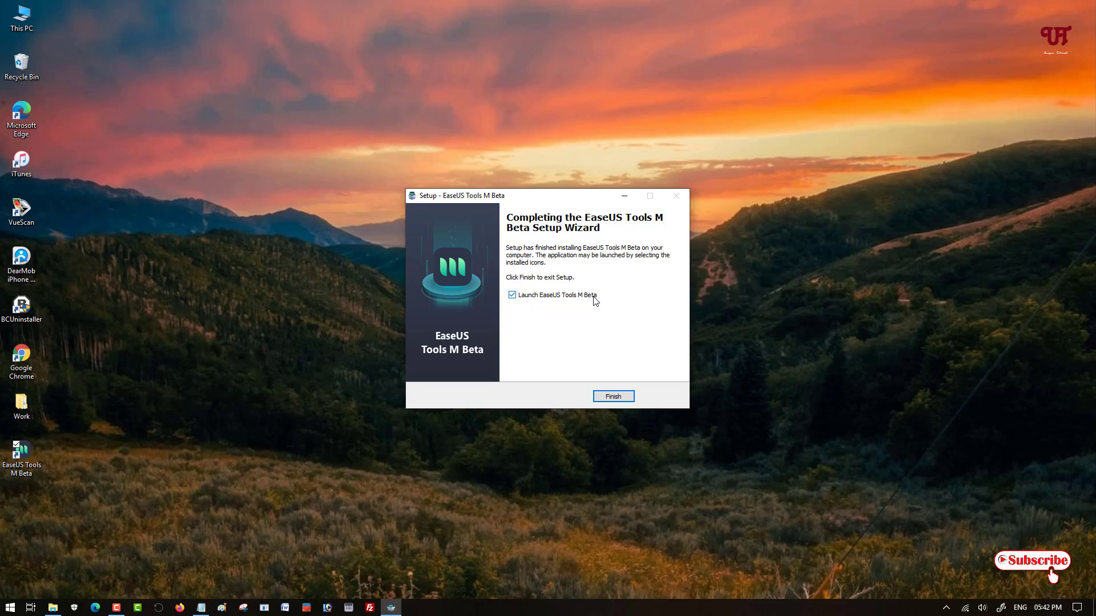
pyautogui.doubleClick(22, 18)
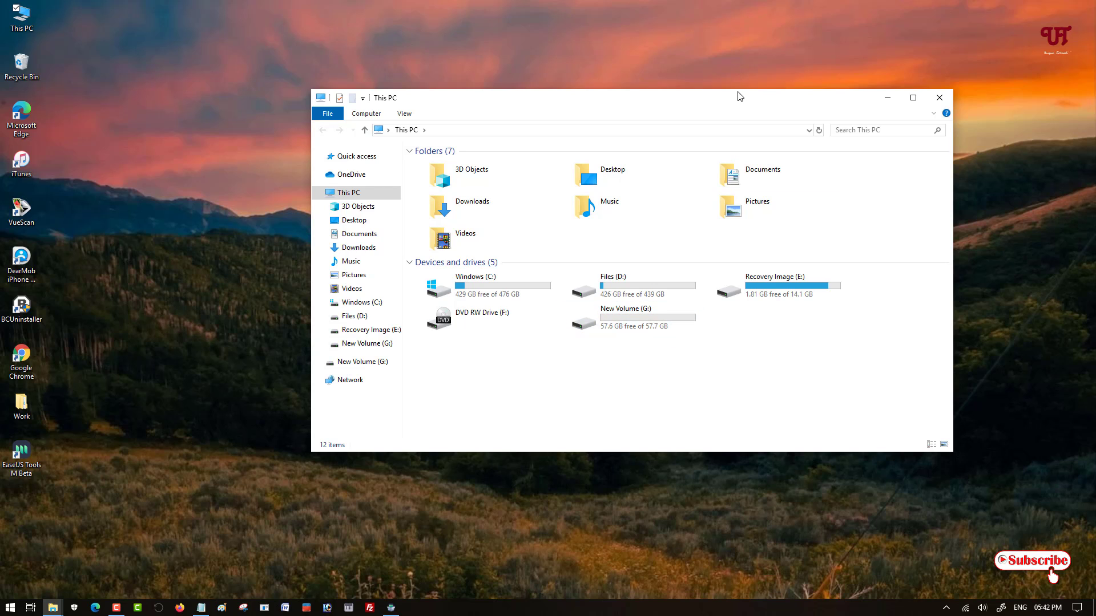
pyautogui.moveTo(734, 109); pyautogui.dragTo(655, 74)
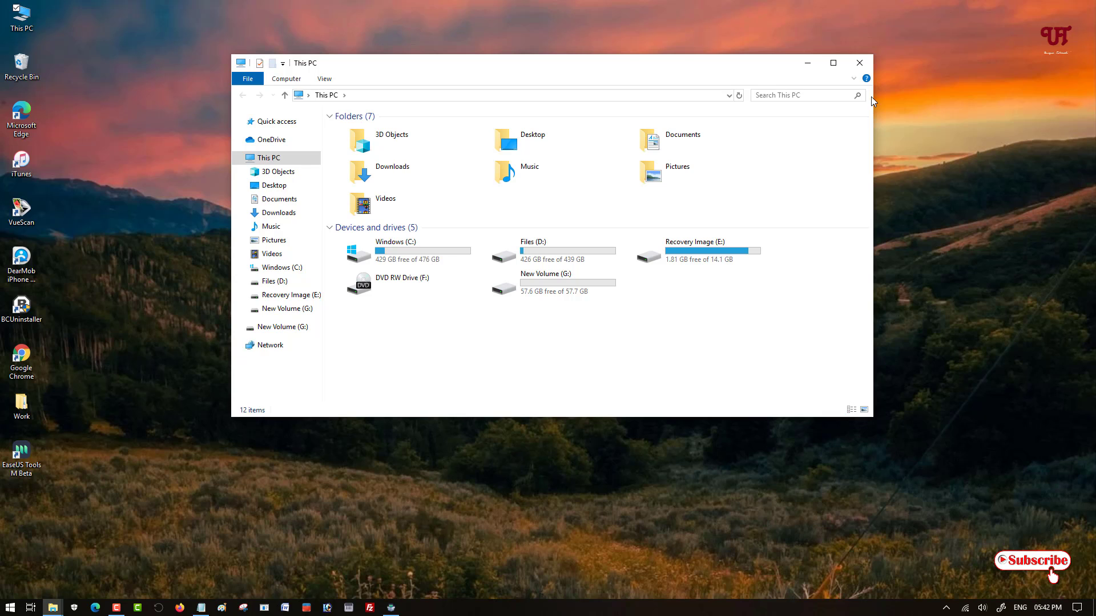
pyautogui.click(860, 63)
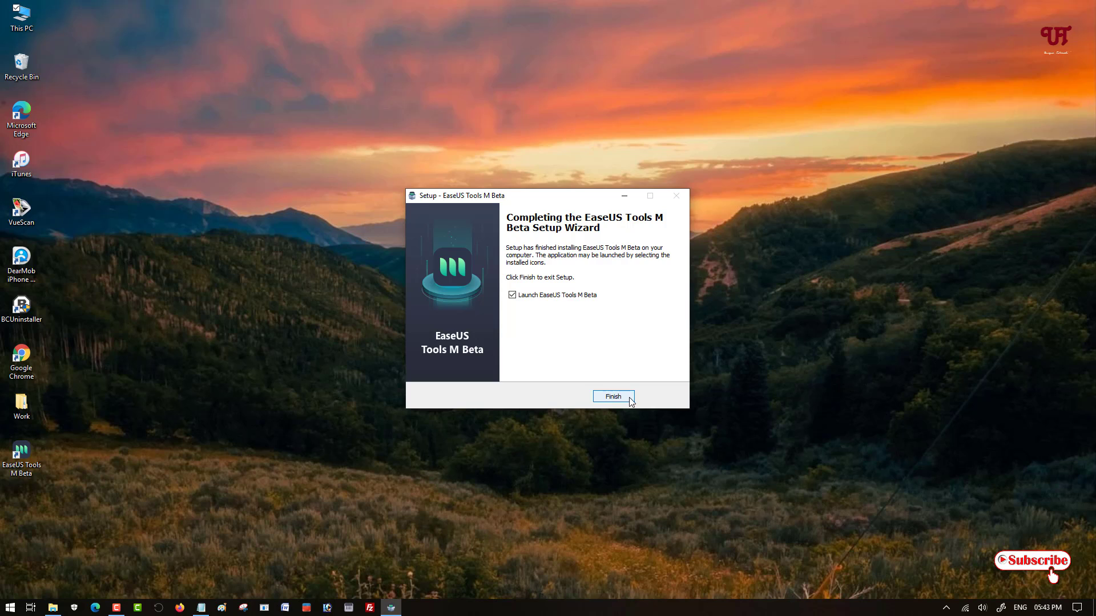
# Step: Finish the setup wizard so EaseUS Tools M Beta opens, showing drive C at 9%
pyautogui.click(613, 396)
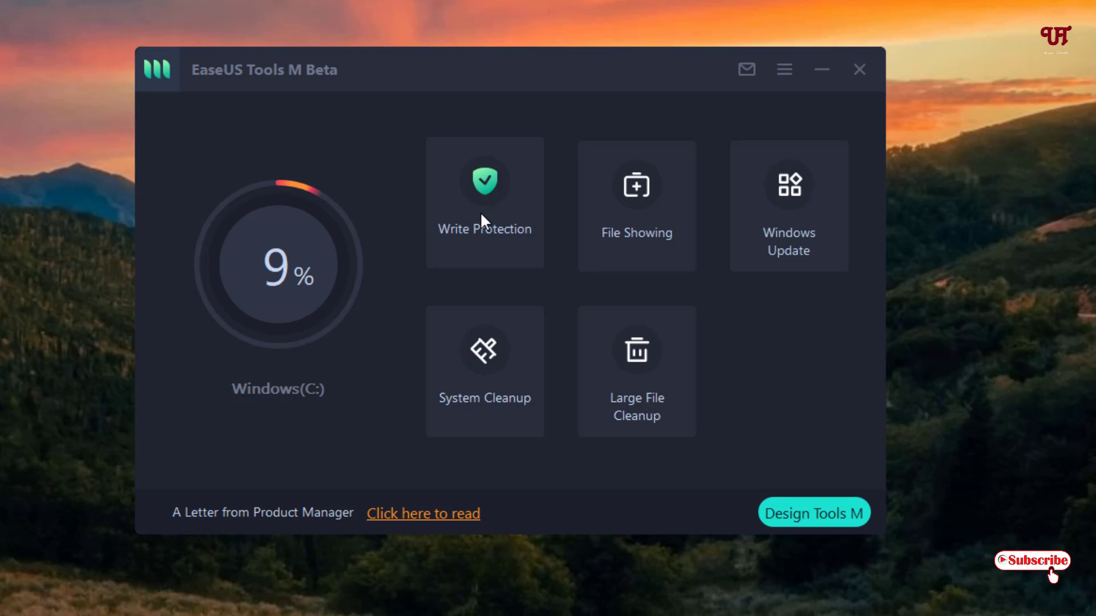
# Step: Open the Write Protection tool and choose New Volume (G:) as the drive
pyautogui.click(480, 222)
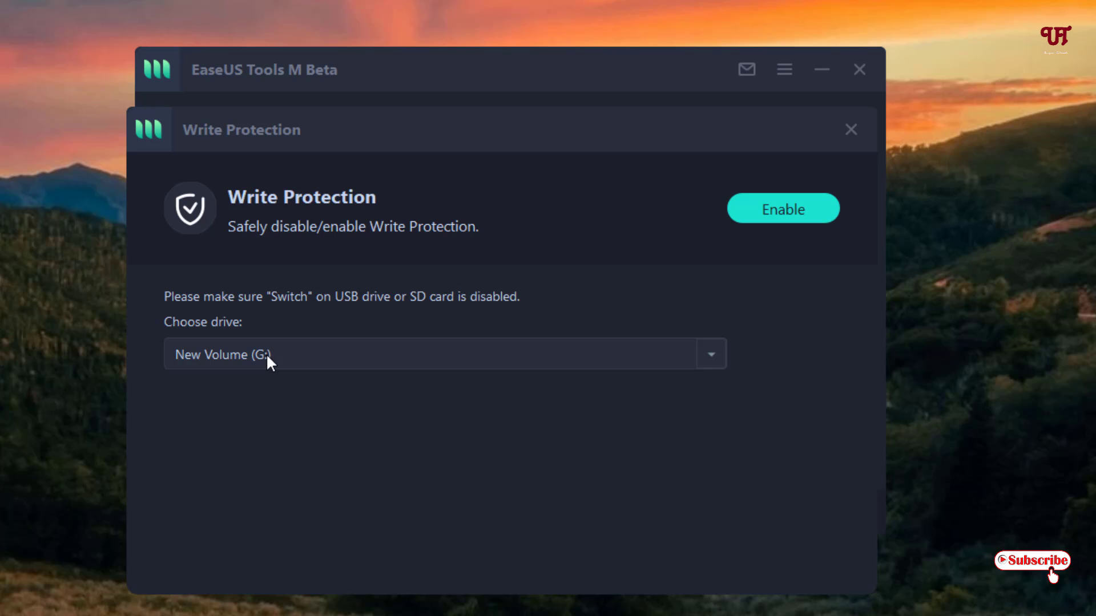
pyautogui.click(267, 353)
pyautogui.click(257, 386)
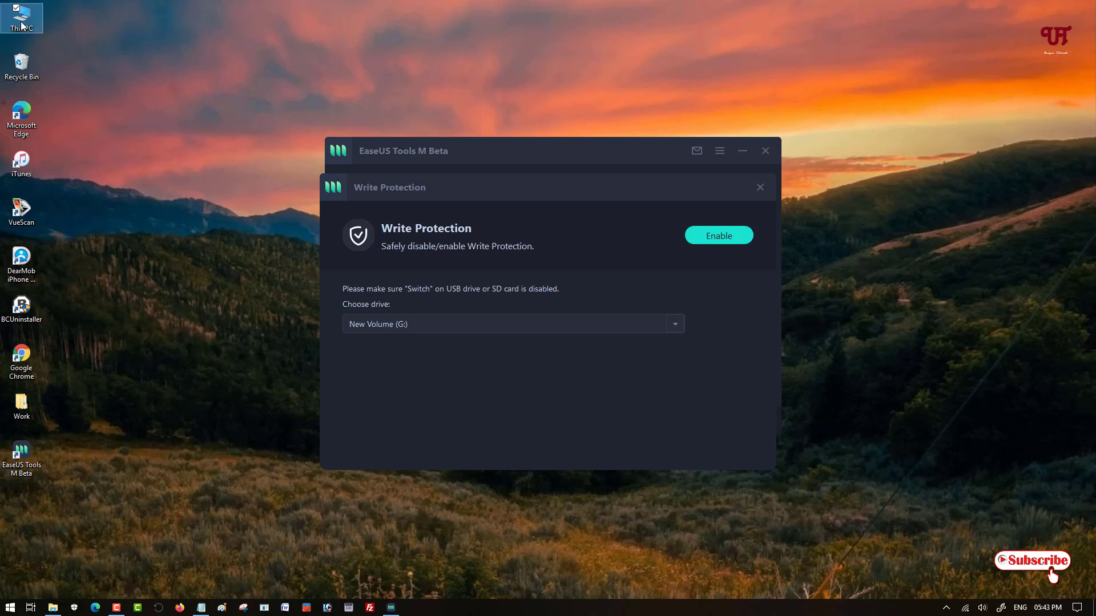
# Step: Check New Volume (G:) in This PC, then enable its write protection and view its files
pyautogui.doubleClick(21, 17)
pyautogui.moveTo(565, 65); pyautogui.dragTo(435, 66)
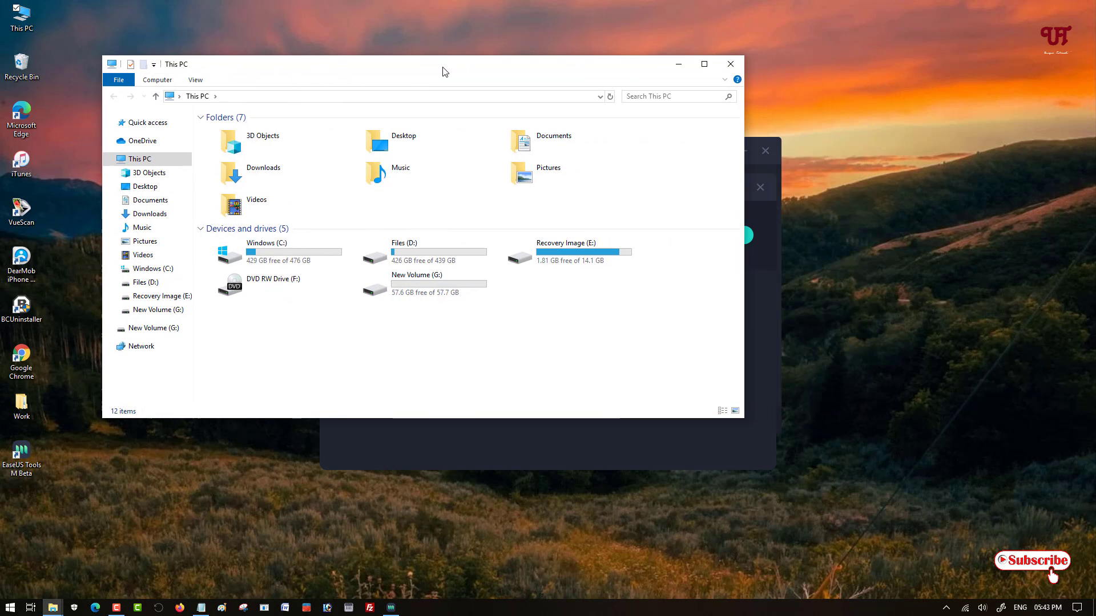
pyautogui.click(432, 293)
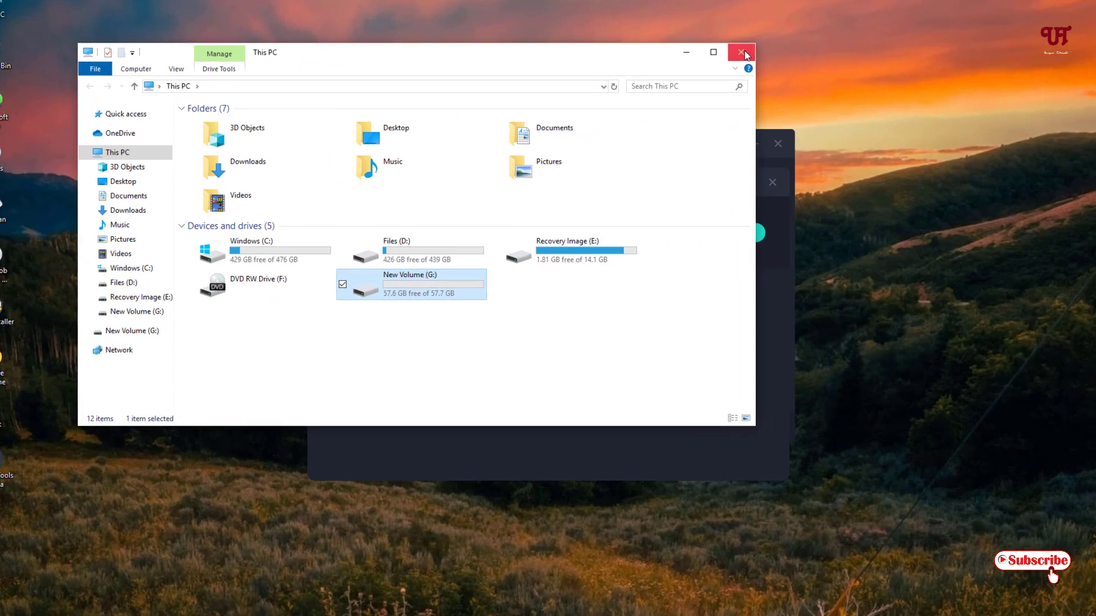
pyautogui.click(745, 54)
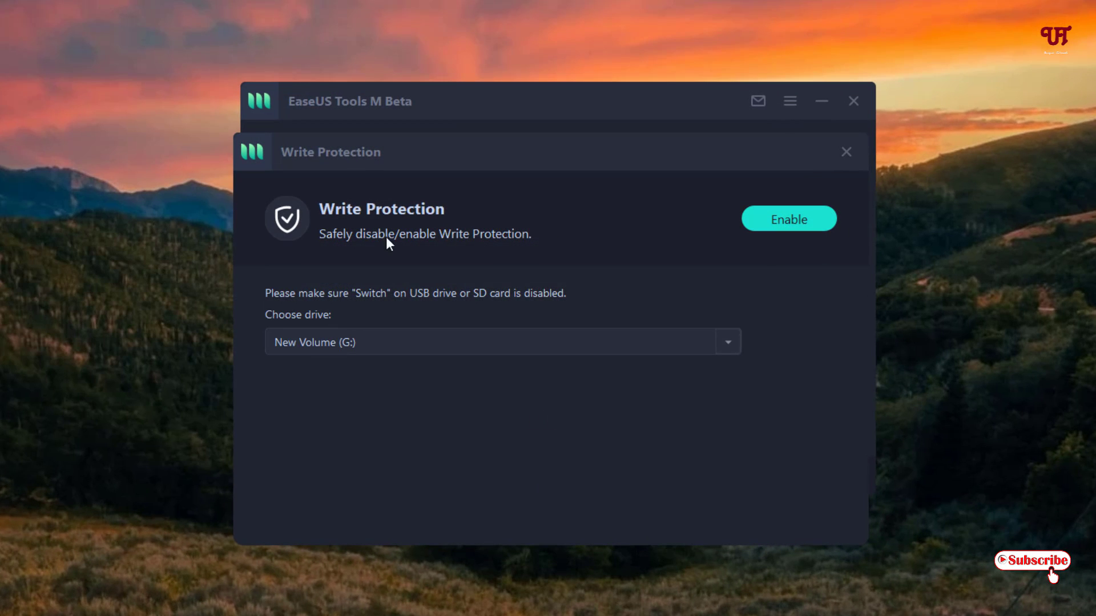
pyautogui.click(787, 221)
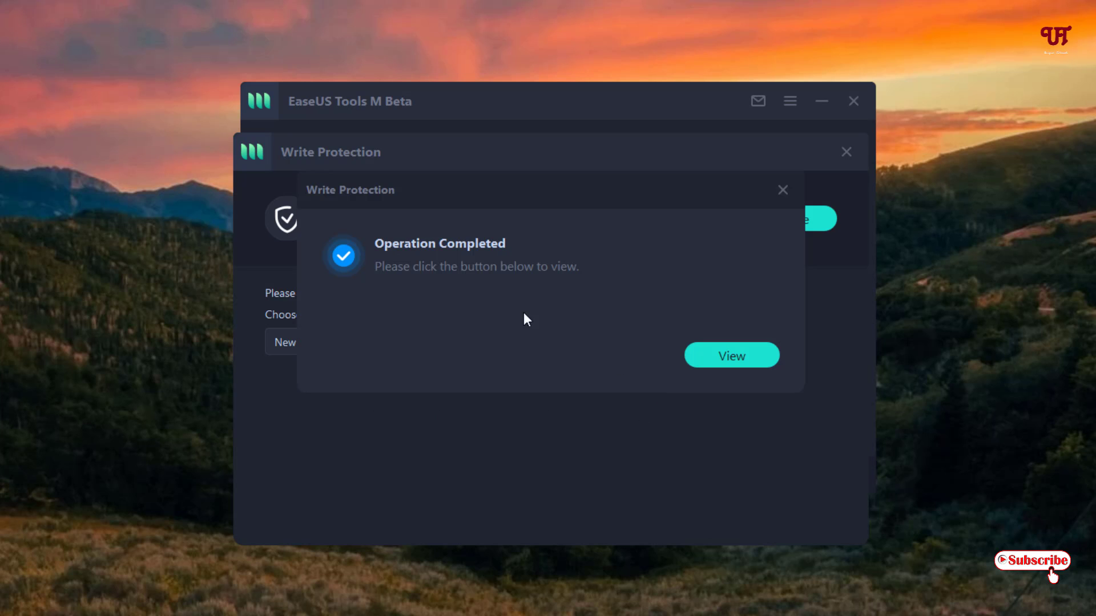
pyautogui.click(732, 355)
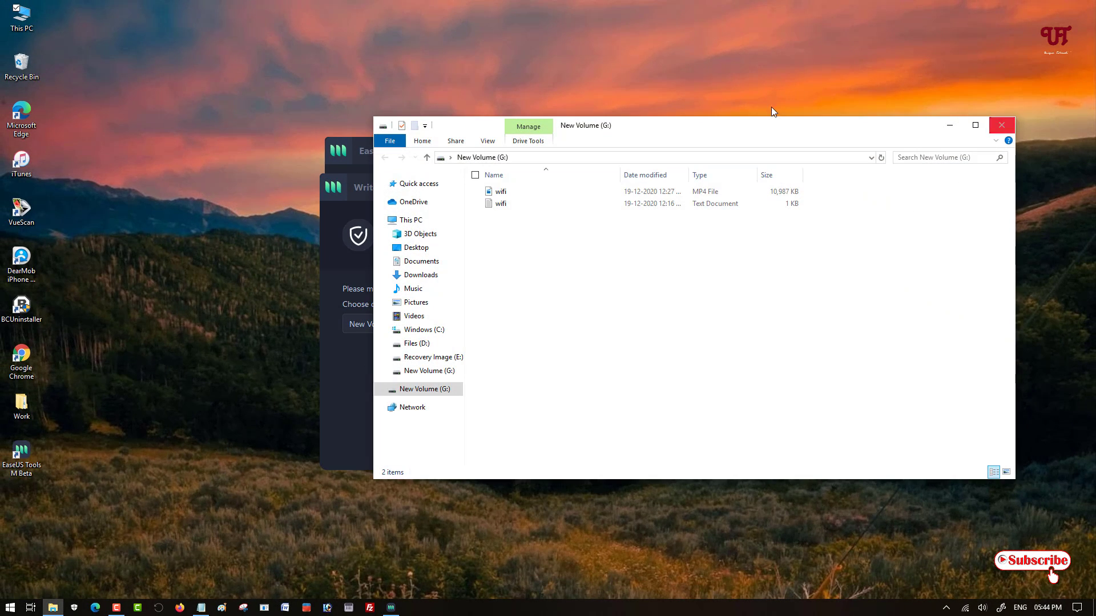
# Step: Copy the wifi text document from New Volume (G:) onto the desktop
pyautogui.moveTo(739, 122); pyautogui.dragTo(715, 66)
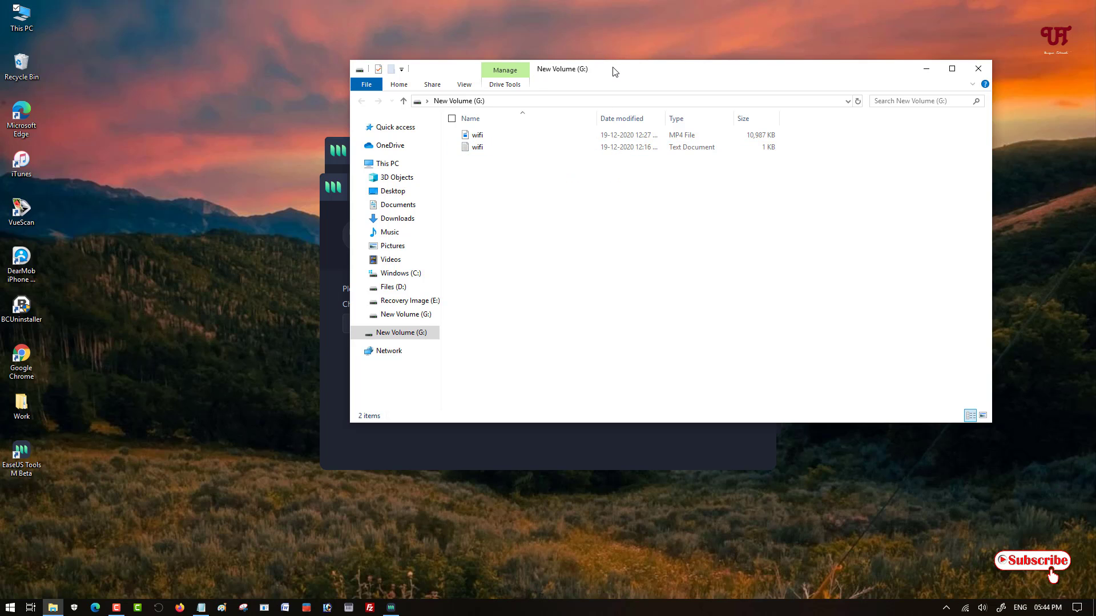
pyautogui.moveTo(613, 70); pyautogui.dragTo(575, 64)
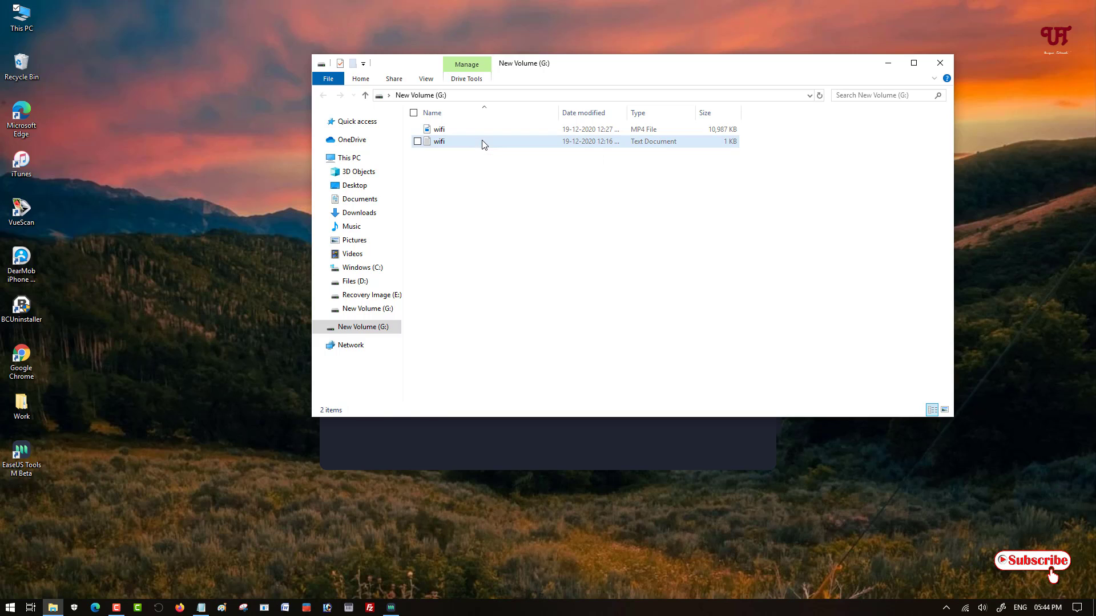
pyautogui.moveTo(483, 144); pyautogui.dragTo(241, 367)
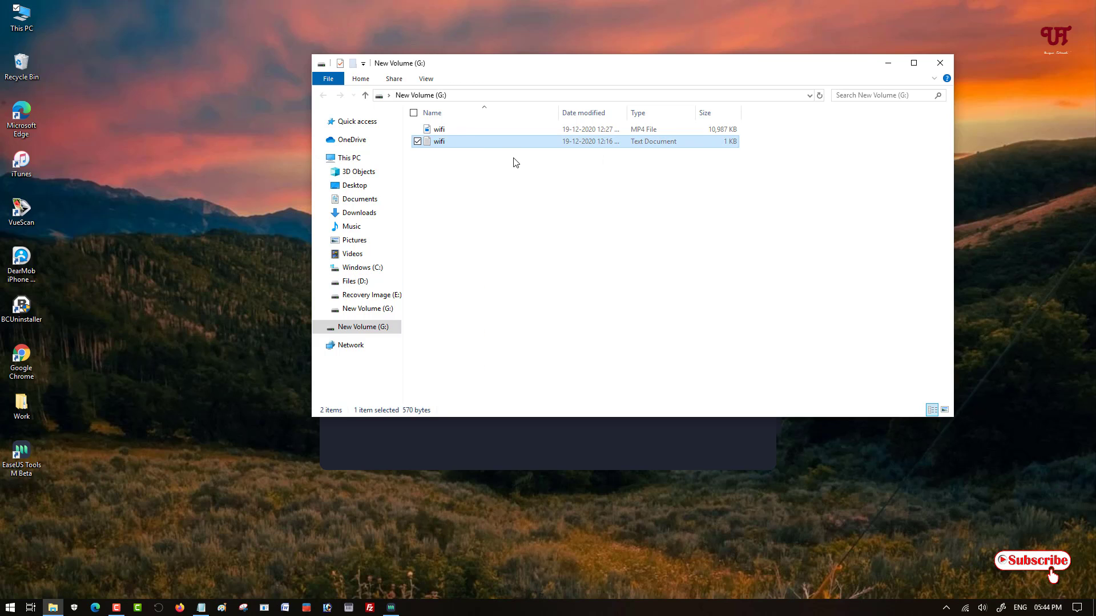
pyautogui.moveTo(502, 144); pyautogui.dragTo(402, 345)
pyautogui.moveTo(511, 142); pyautogui.dragTo(141, 519)
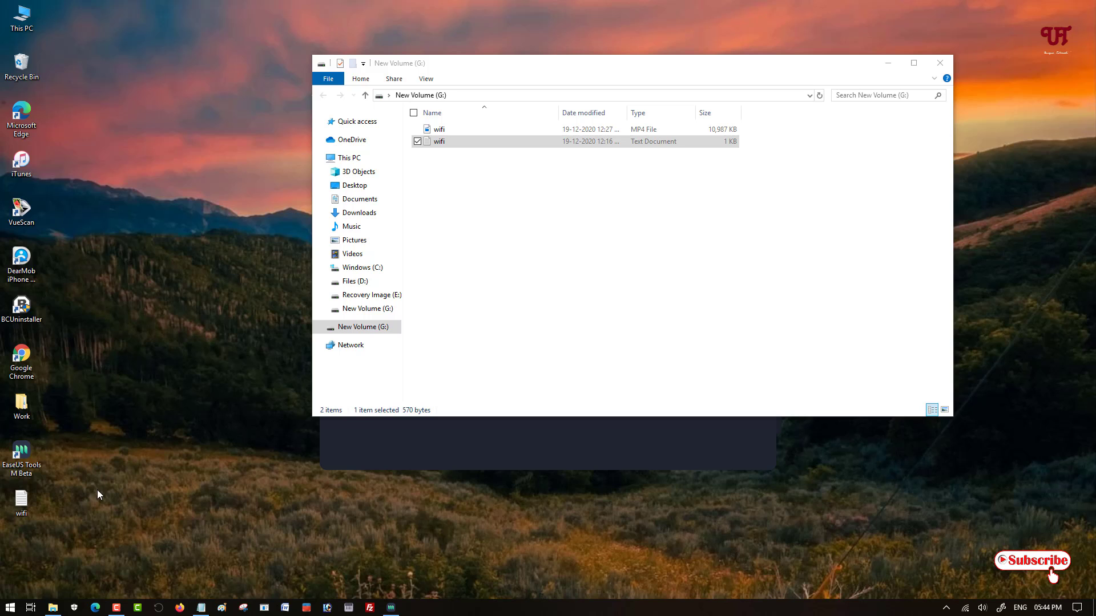
# Step: Try replacing the wifi document on G: with the desktop copy, and dismiss the write-protection error
pyautogui.moveTo(21, 501)
pyautogui.mouseDown()
pyautogui.moveTo(251, 342)
pyautogui.moveTo(548, 238)
pyautogui.mouseUp()
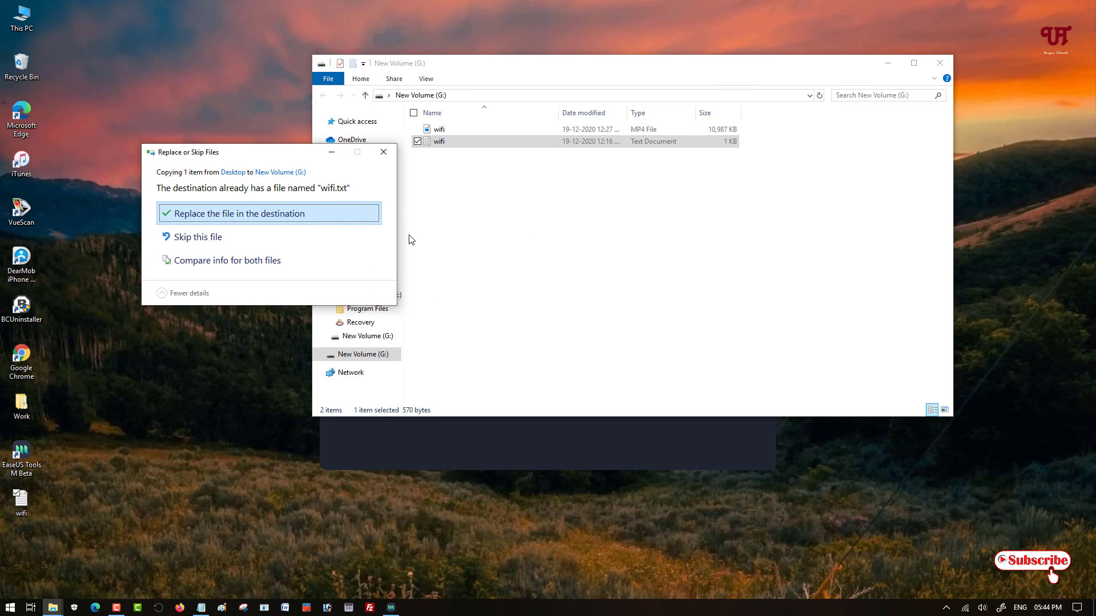
pyautogui.click(276, 214)
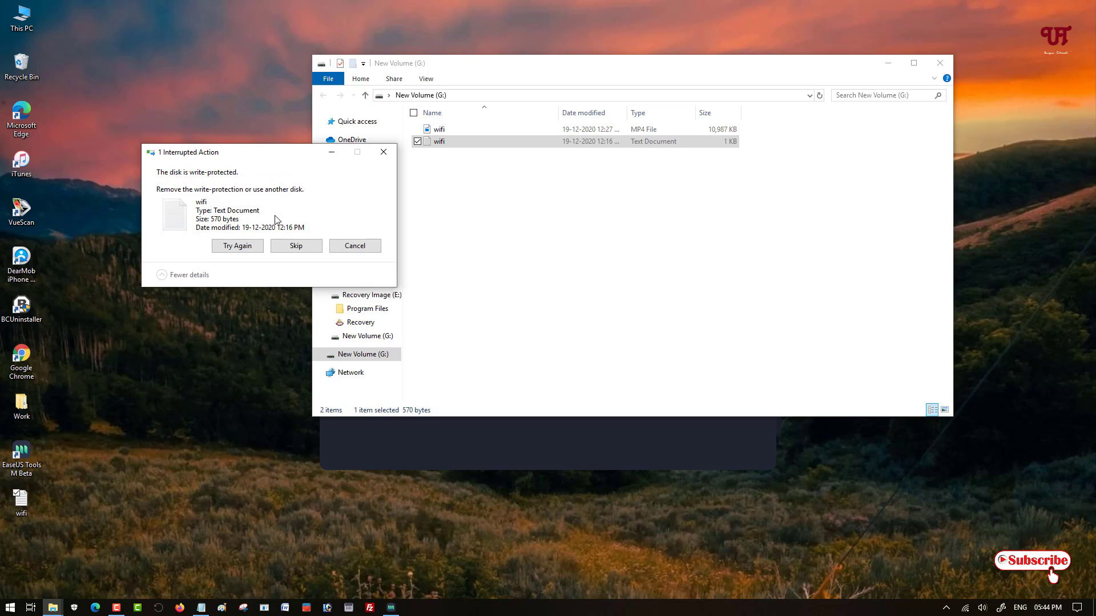
pyautogui.click(384, 152)
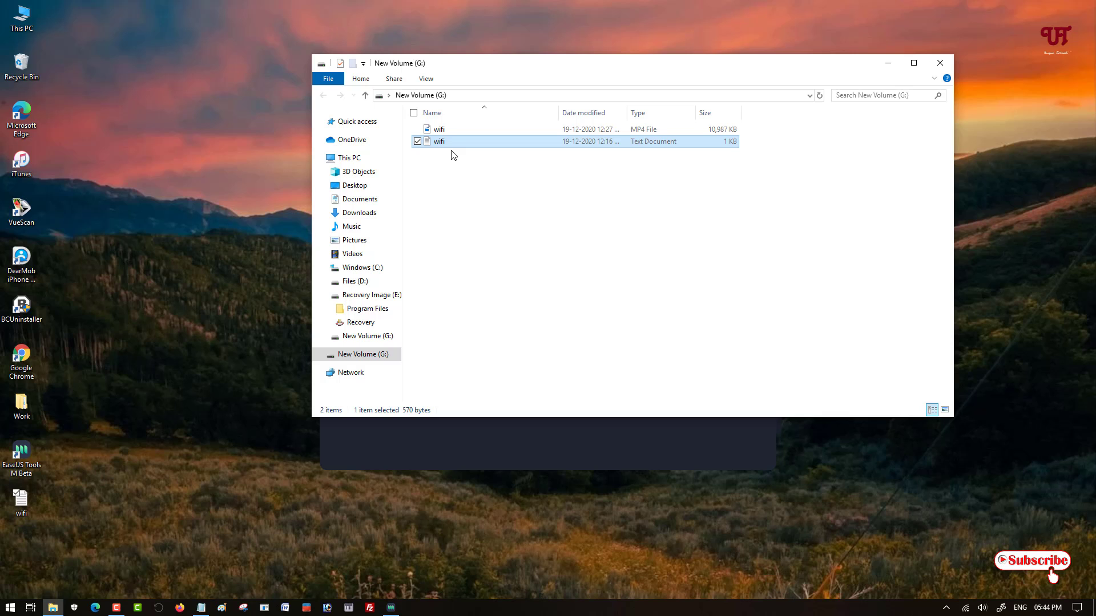
pyautogui.rightClick(441, 146)
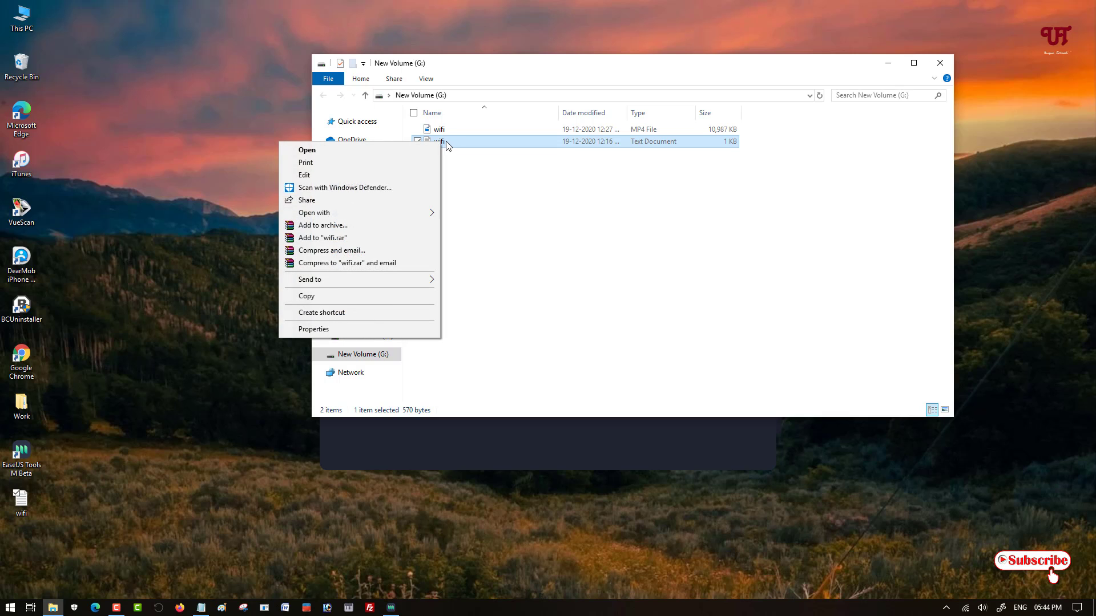
pyautogui.click(524, 206)
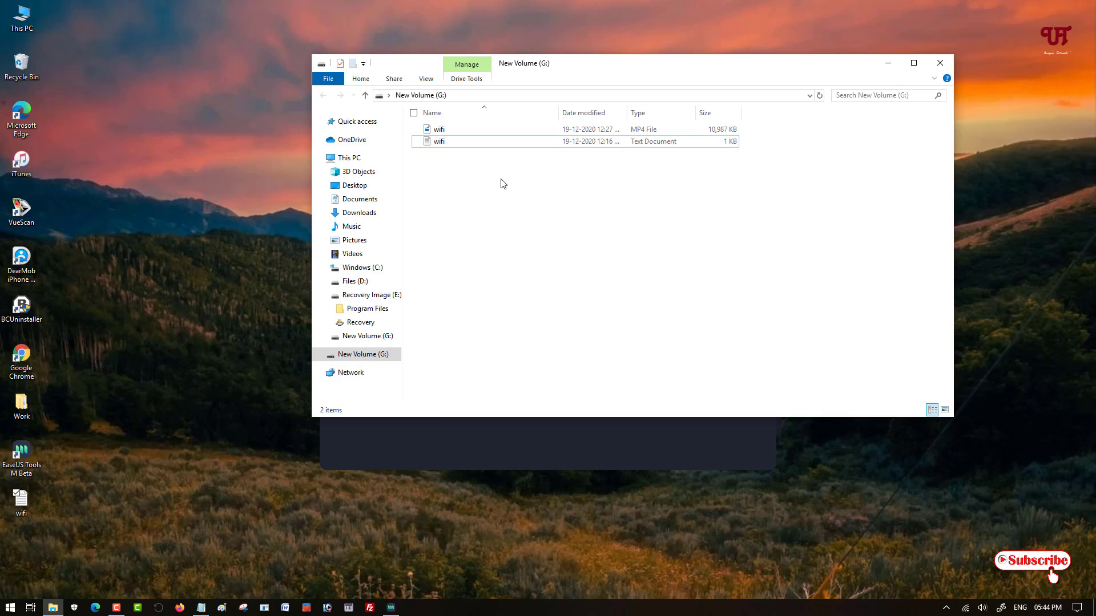
pyautogui.rightClick(444, 145)
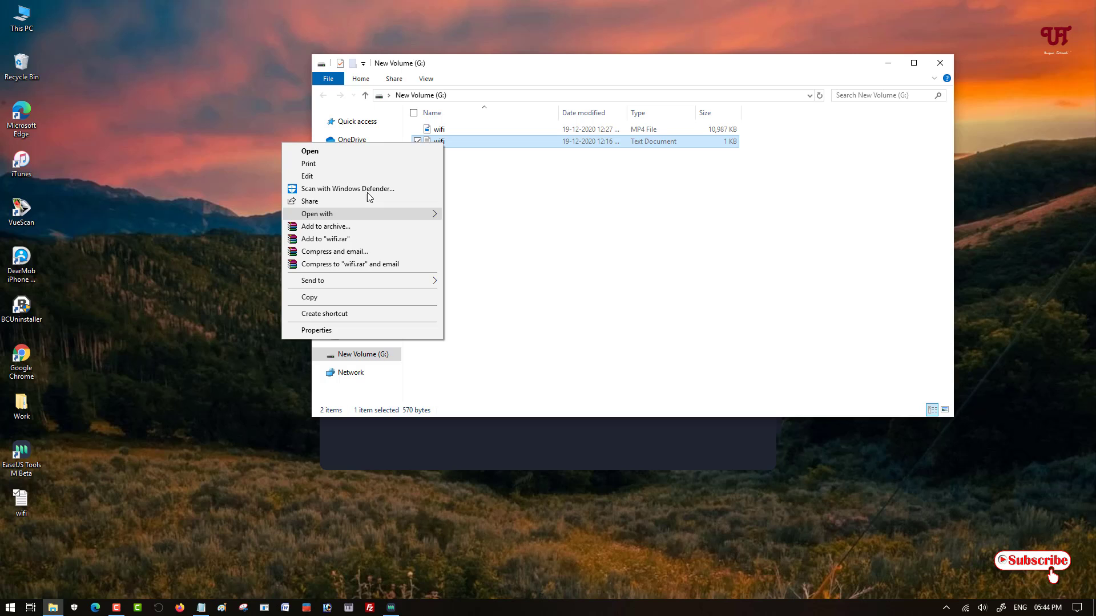
pyautogui.click(521, 246)
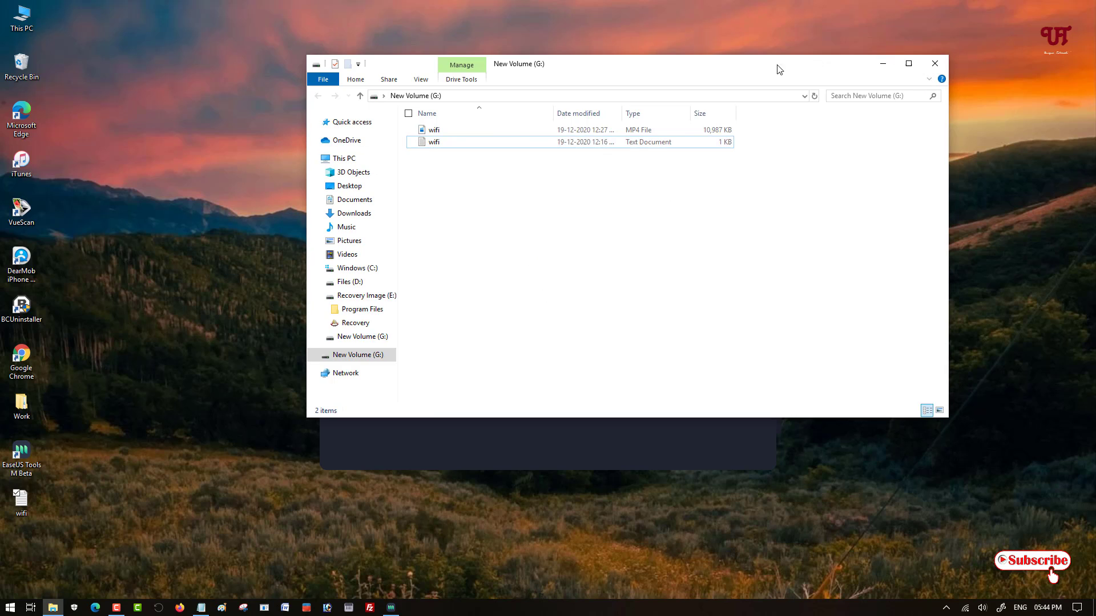
pyautogui.moveTo(822, 64); pyautogui.dragTo(754, 72)
# Step: Disable write protection on New Volume (G:) and view its two wifi files
pyautogui.click(874, 70)
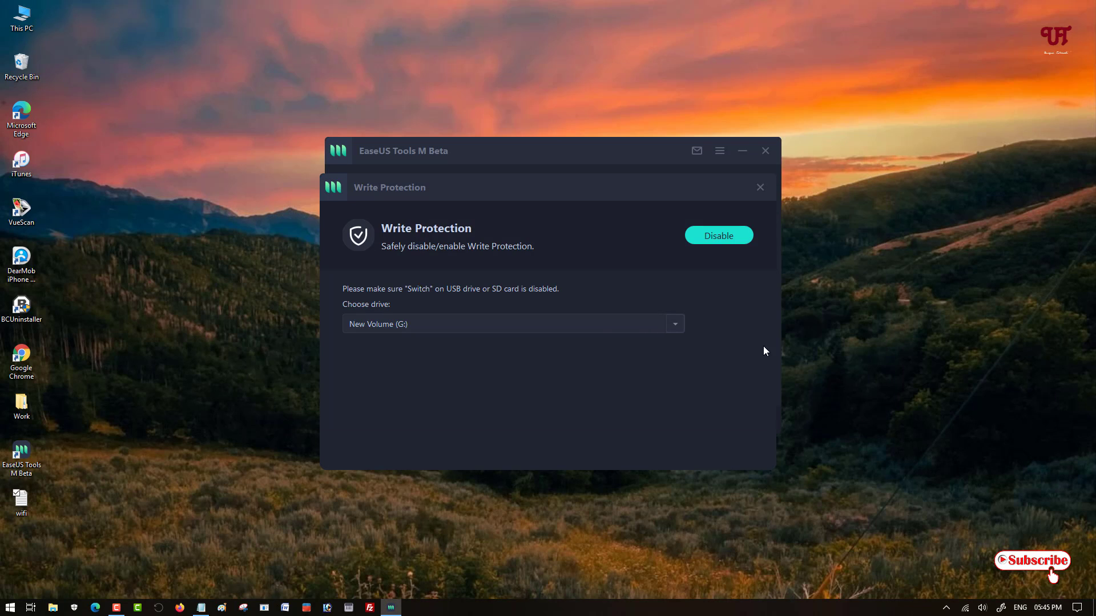
pyautogui.click(733, 234)
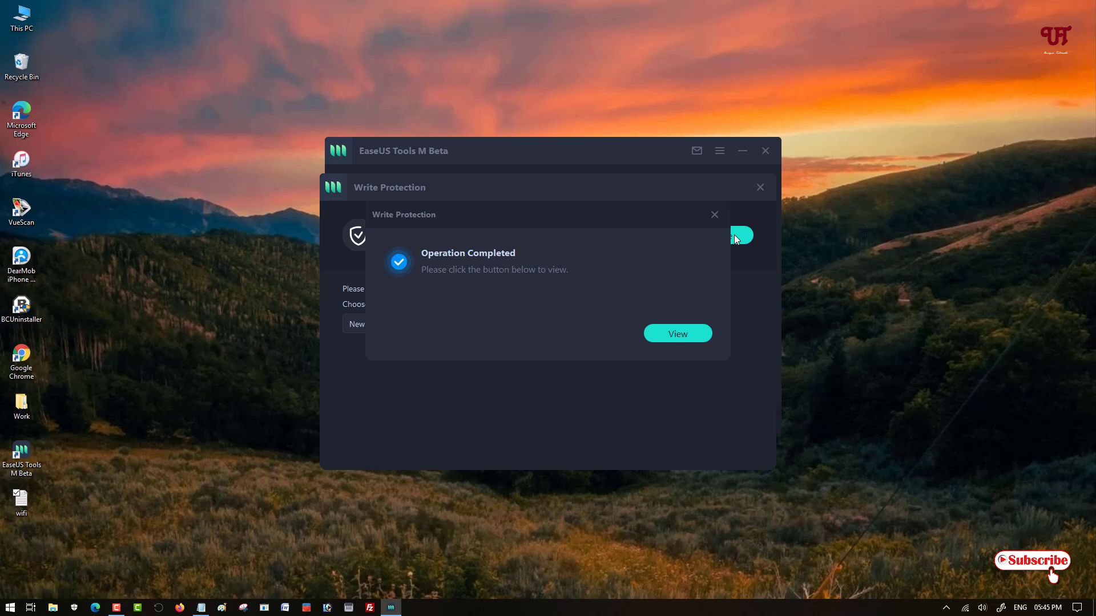
pyautogui.click(679, 336)
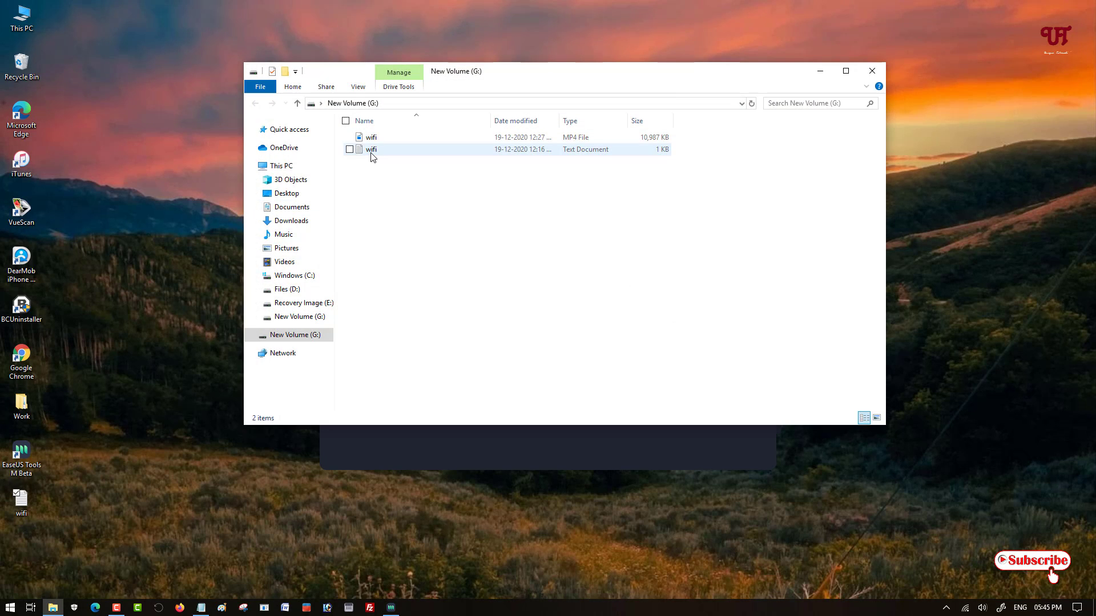
# Step: Copy the desktop wifi document onto New Volume (G:), replacing the existing file
pyautogui.click(371, 150)
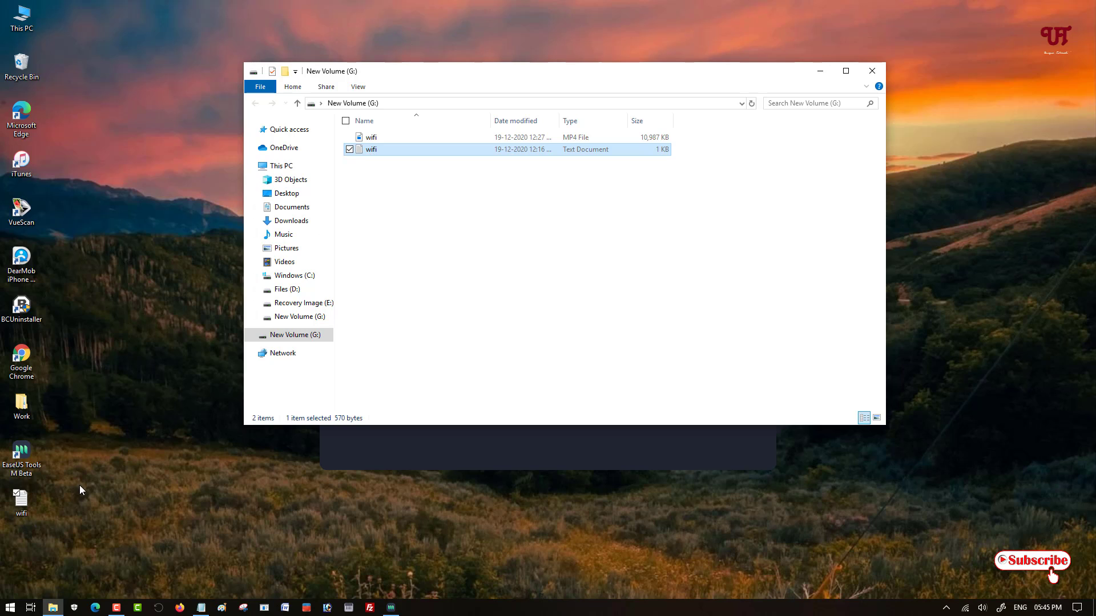
pyautogui.moveTo(22, 501)
pyautogui.mouseDown()
pyautogui.moveTo(133, 405)
pyautogui.moveTo(452, 261)
pyautogui.mouseUp()
pyautogui.click(470, 221)
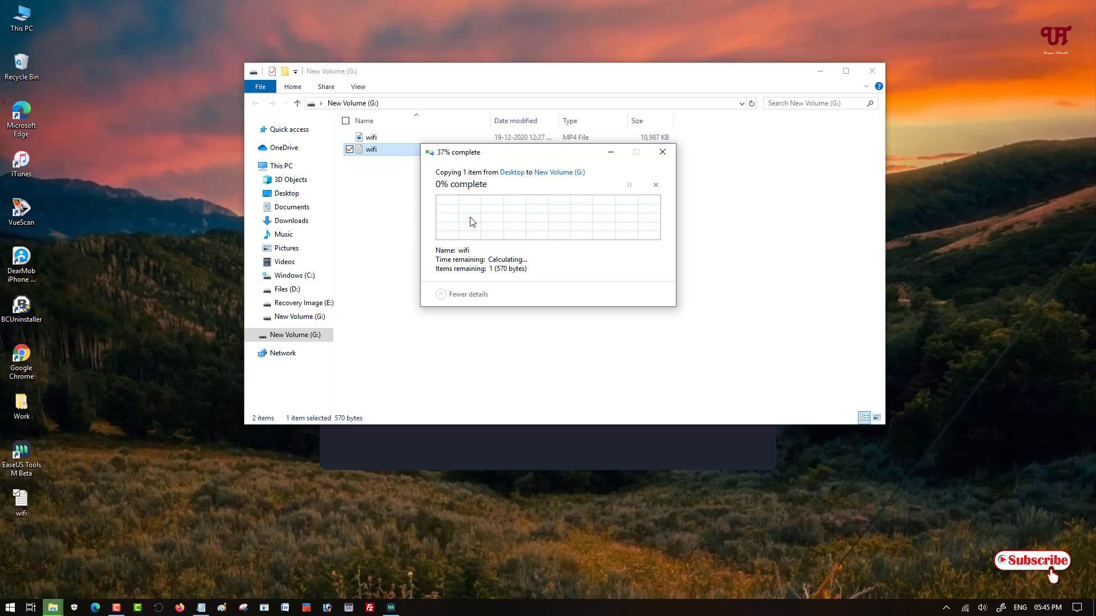
# Step: Permanently delete the wifi text document from G: with Shift+Delete, then close the drive window
pyautogui.click(370, 150)
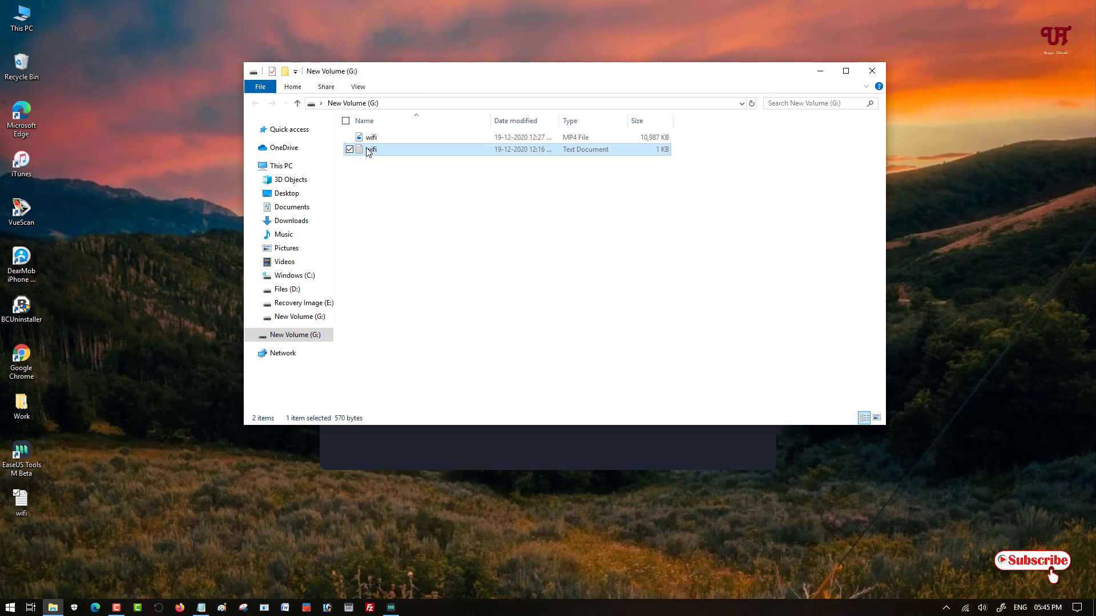
pyautogui.hotkey('shift', 'Delete')
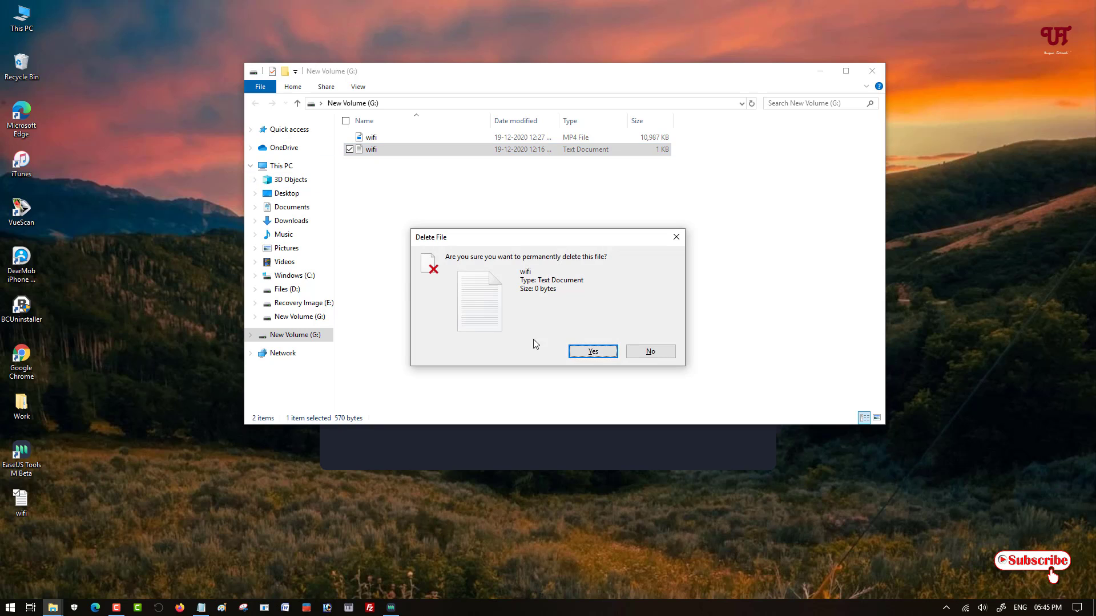
pyautogui.click(592, 352)
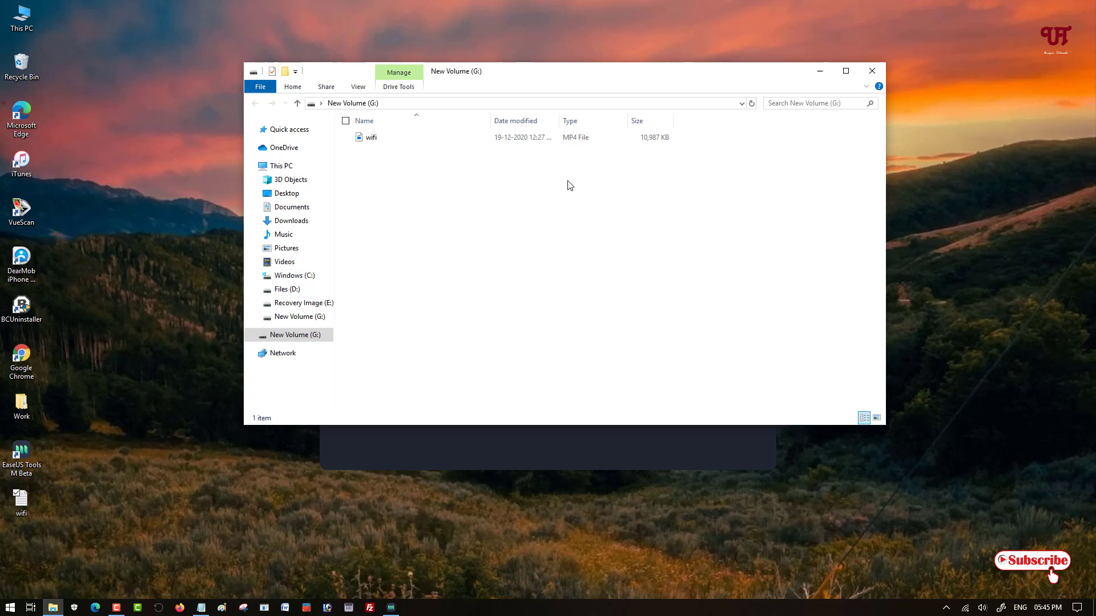
pyautogui.click(871, 71)
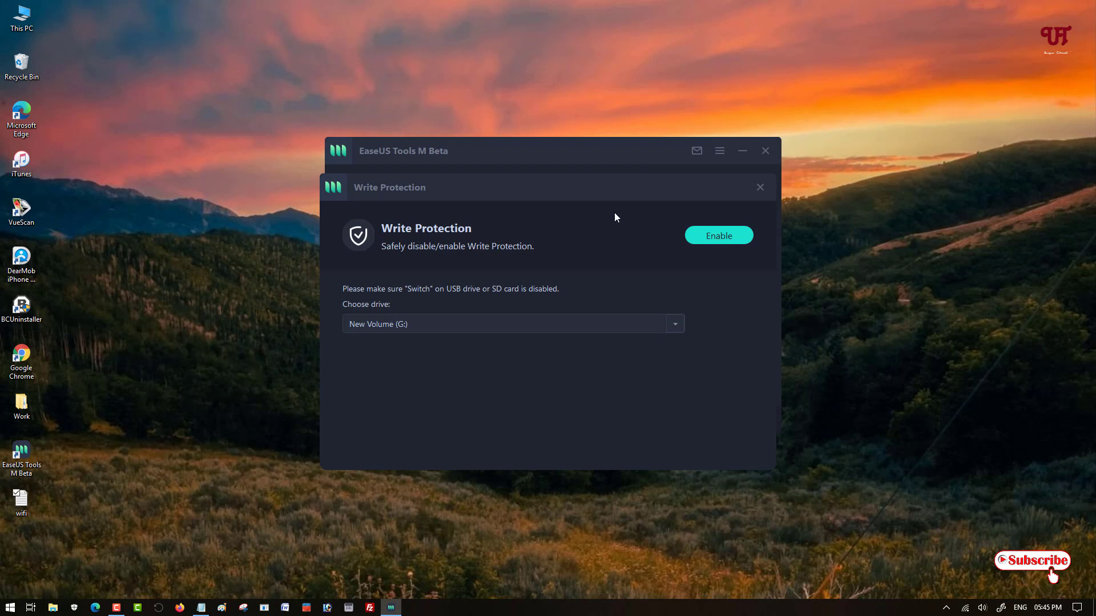
# Step: Close the Write Protection tool and exit EaseUS Tools M Beta
pyautogui.click(762, 187)
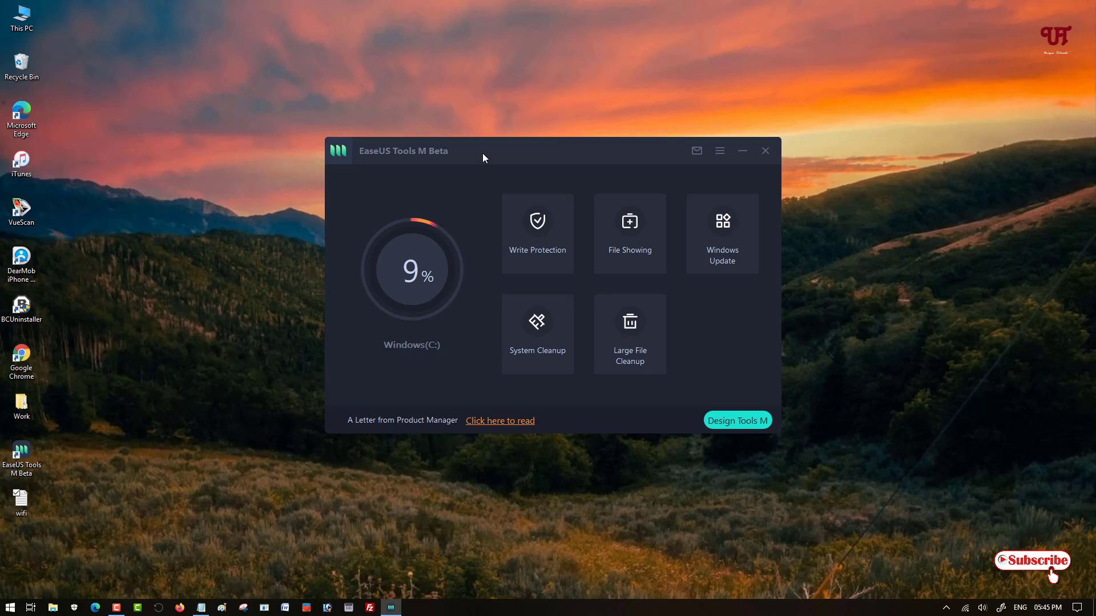
pyautogui.moveTo(481, 154); pyautogui.dragTo(458, 154)
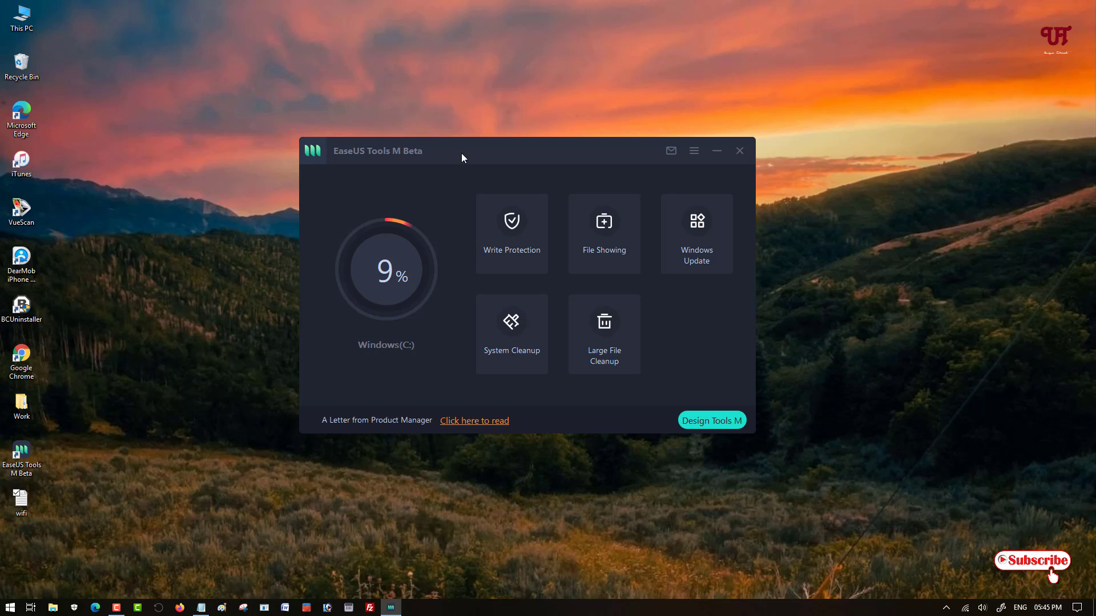
pyautogui.click(741, 151)
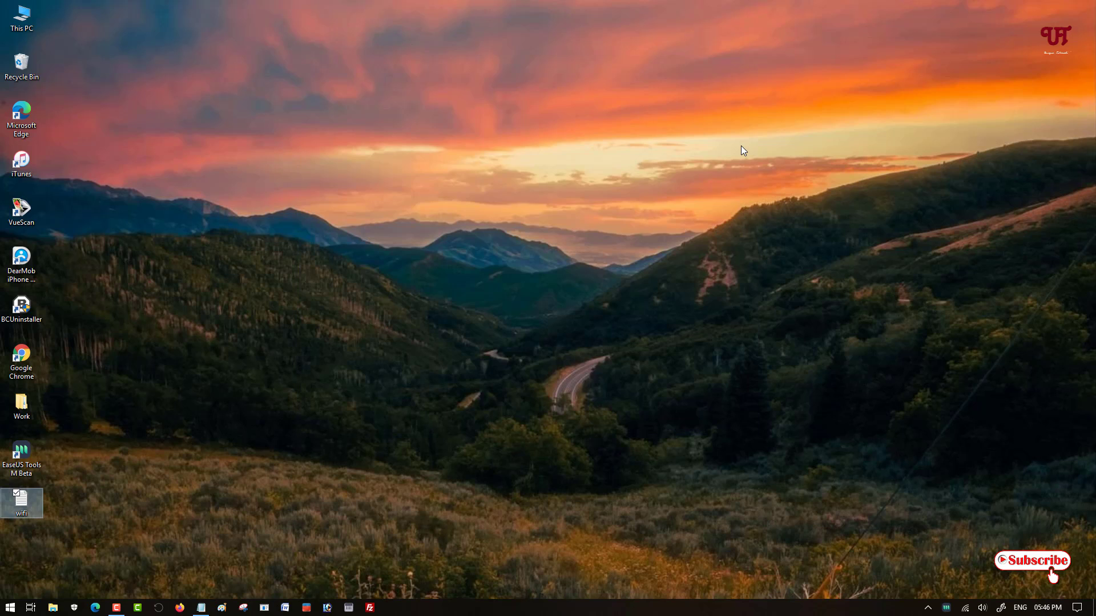